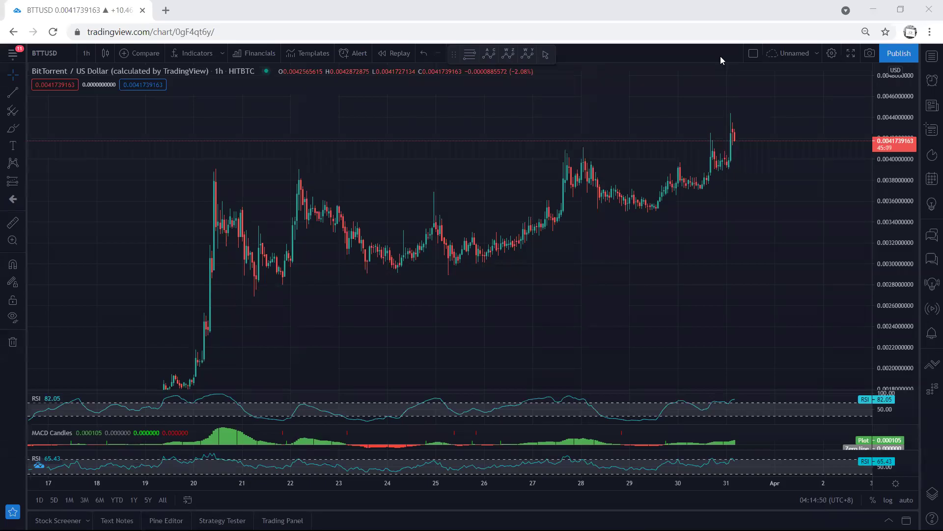
- Trace the 30 March pullback on the 1-hour BTTUSD chart with short freehand strokes
{"action": "scroll", "coordinate": [727, 255], "scroll_direction": "up", "scroll_amount": 1}
{"action": "left_click_drag", "start_coordinate": [898, 330], "coordinate": [898, 289]}
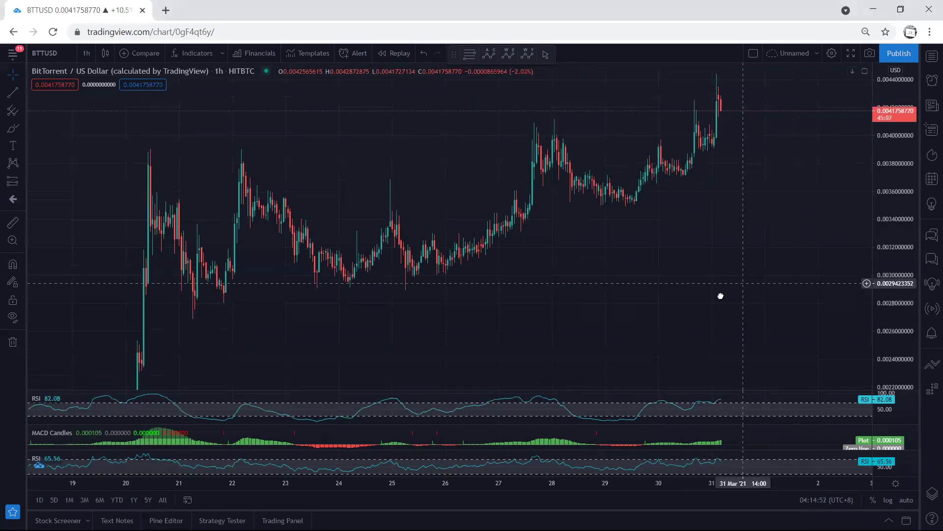
{"action": "left_click_drag", "start_coordinate": [720, 295], "coordinate": [678, 326]}
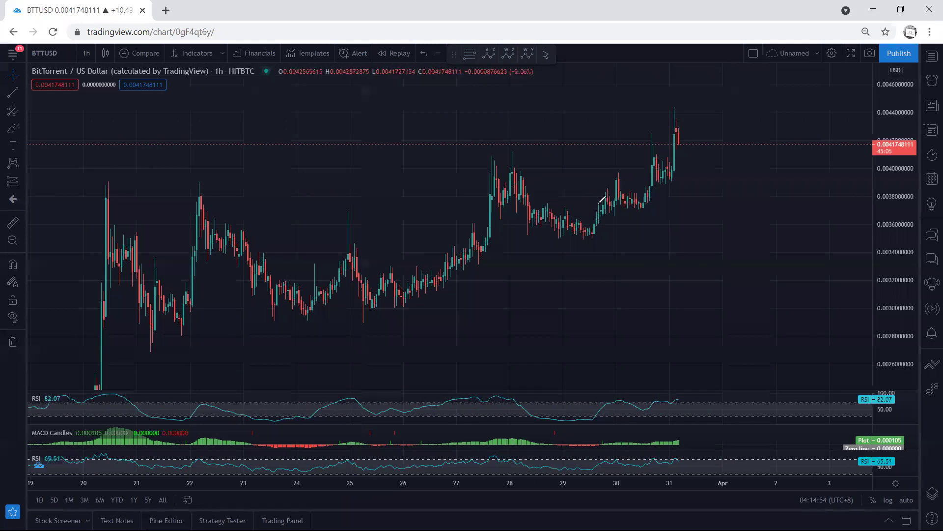
{"action": "left_click_drag", "start_coordinate": [621, 192], "coordinate": [638, 204]}
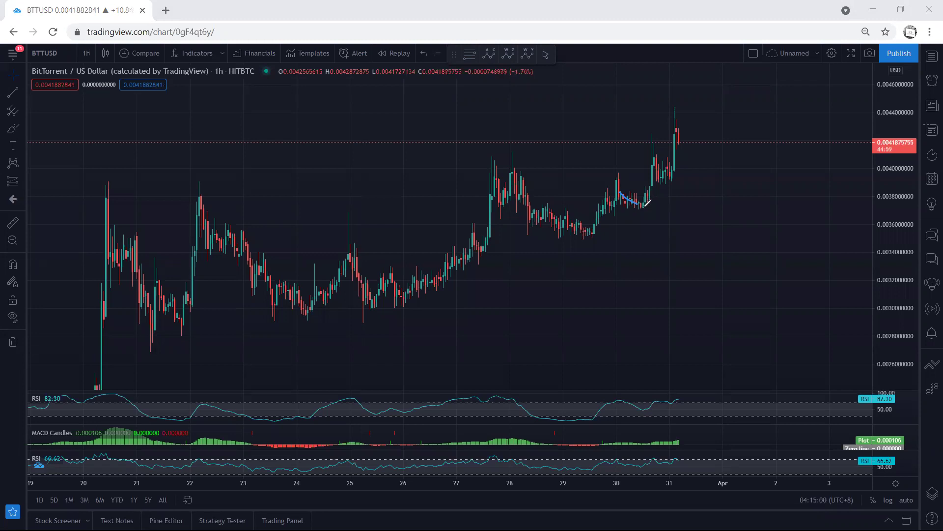
{"action": "mouse_move", "coordinate": [645, 206]}
{"action": "left_mouse_down"}
{"action": "mouse_move", "coordinate": [655, 197]}
{"action": "mouse_move", "coordinate": [645, 185]}
{"action": "mouse_move", "coordinate": [647, 199]}
{"action": "left_mouse_up"}
- Show the chart at the 15-minute interval, circle the dip before the late 30 March spike, and draw a descending line leading into it
{"action": "left_click", "coordinate": [87, 53]}
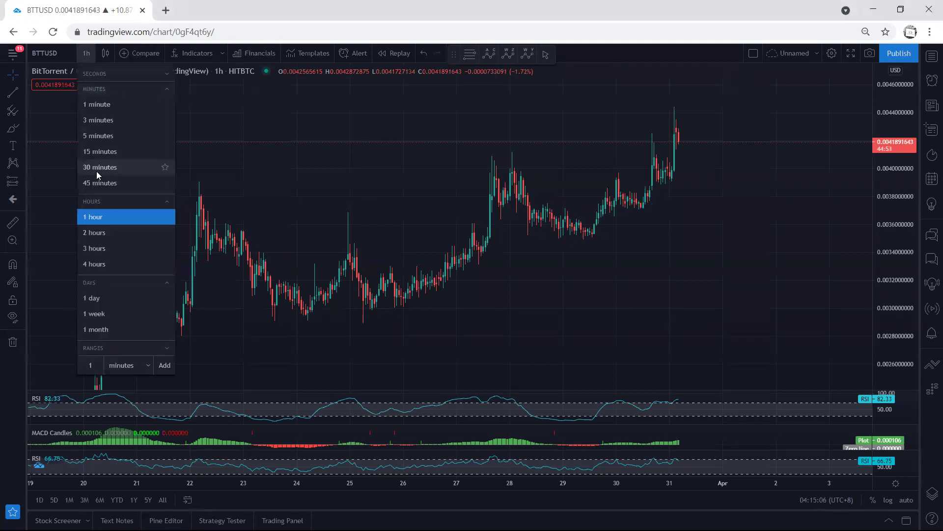
{"action": "left_click", "coordinate": [99, 151]}
{"action": "left_click_drag", "start_coordinate": [898, 273], "coordinate": [896, 257]}
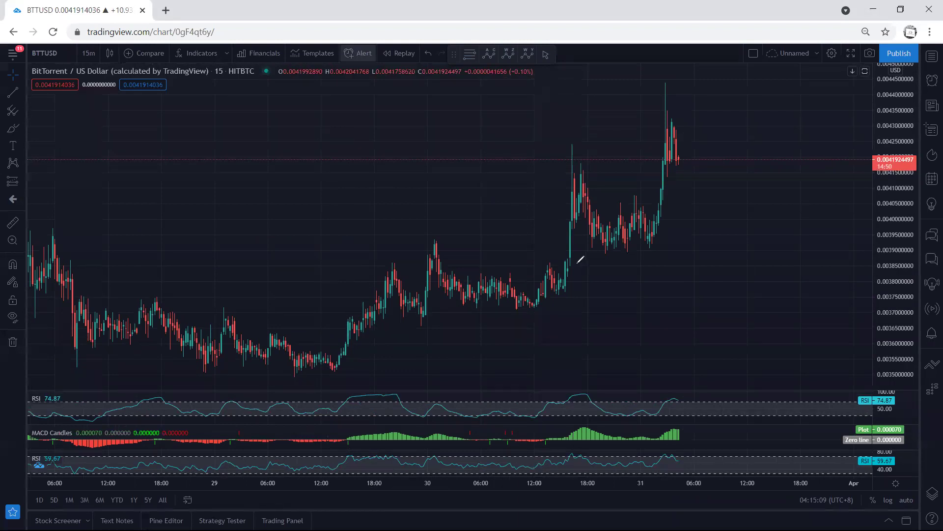
{"action": "left_click_drag", "start_coordinate": [549, 262], "coordinate": [565, 264]}
{"action": "mouse_move", "coordinate": [445, 246]}
{"action": "left_mouse_down"}
{"action": "mouse_move", "coordinate": [512, 282]}
{"action": "mouse_move", "coordinate": [555, 285]}
{"action": "mouse_move", "coordinate": [563, 271]}
{"action": "left_mouse_up"}
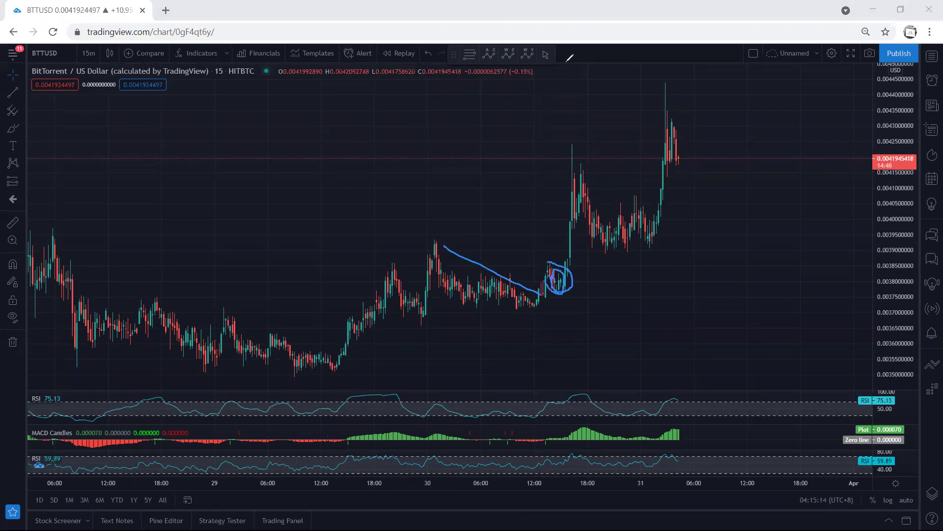
- Return the chart to the 1-hour interval and adjust the price scale to frame the candles from 20 to 31 March
{"action": "left_click", "coordinate": [89, 53]}
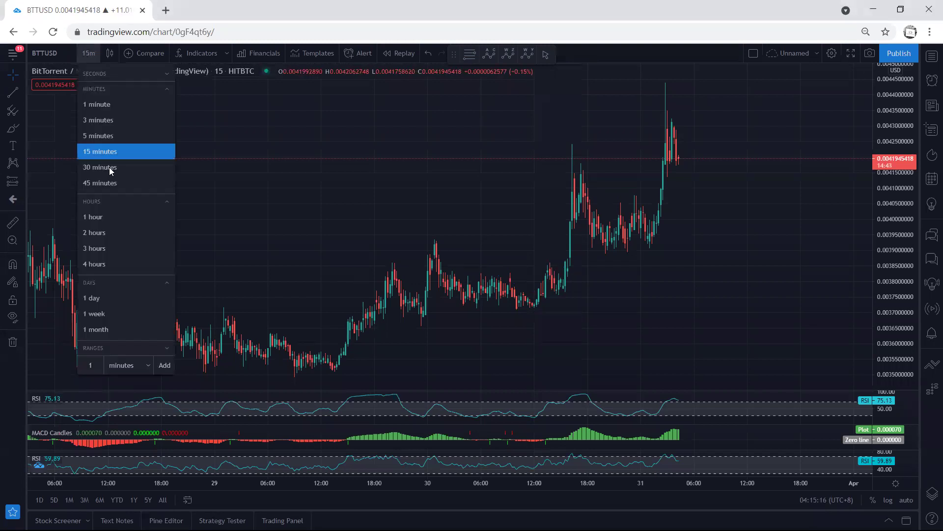
{"action": "left_click", "coordinate": [106, 217]}
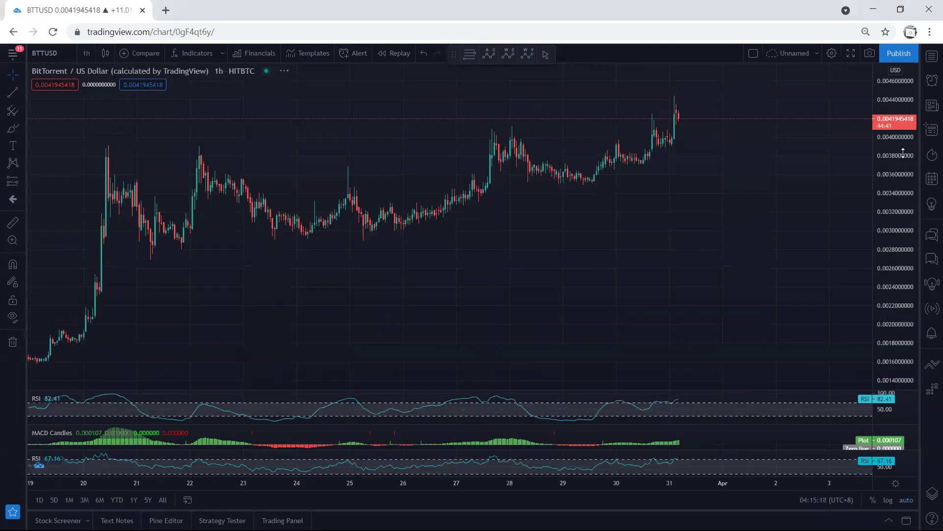
{"action": "left_click_drag", "start_coordinate": [899, 222], "coordinate": [899, 207]}
{"action": "left_click_drag", "start_coordinate": [768, 229], "coordinate": [742, 279]}
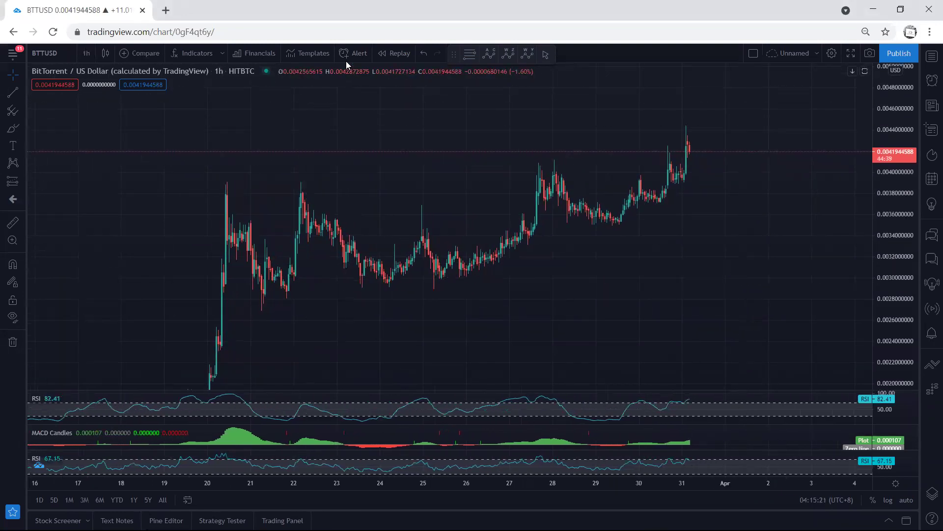
- Sketch a rising channel around the price from 22 March with a wavy path projected past 31 March, and clear the drawings
{"action": "left_click_drag", "start_coordinate": [509, 244], "coordinate": [517, 229]}
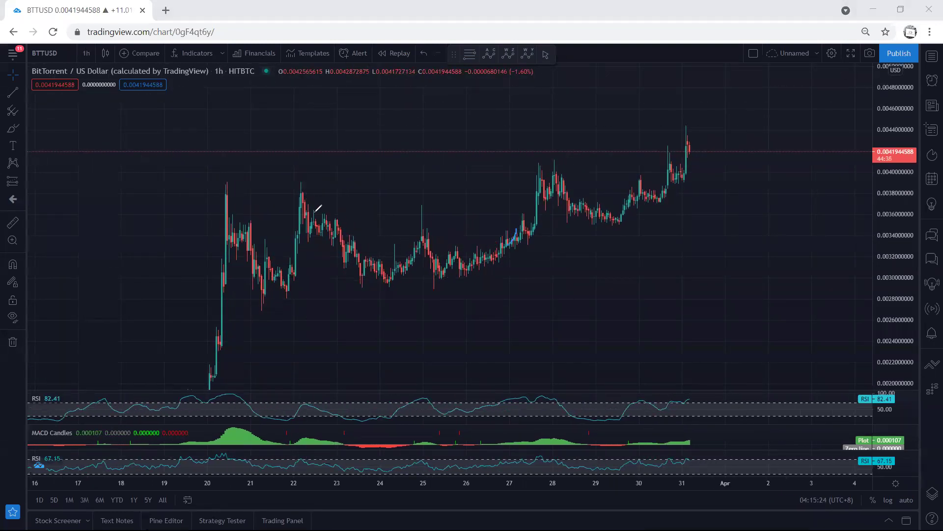
{"action": "mouse_move", "coordinate": [319, 208]}
{"action": "left_mouse_down"}
{"action": "mouse_move", "coordinate": [506, 186]}
{"action": "mouse_move", "coordinate": [768, 110]}
{"action": "mouse_move", "coordinate": [827, 77]}
{"action": "mouse_move", "coordinate": [397, 172]}
{"action": "mouse_move", "coordinate": [330, 197]}
{"action": "left_mouse_up"}
{"action": "left_click_drag", "start_coordinate": [793, 175], "coordinate": [400, 288]}
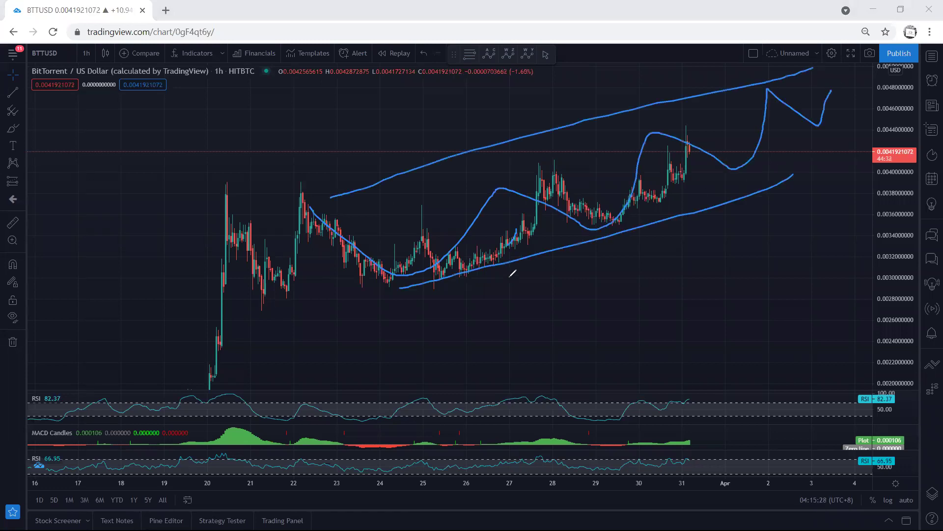
{"action": "key", "text": "e"}
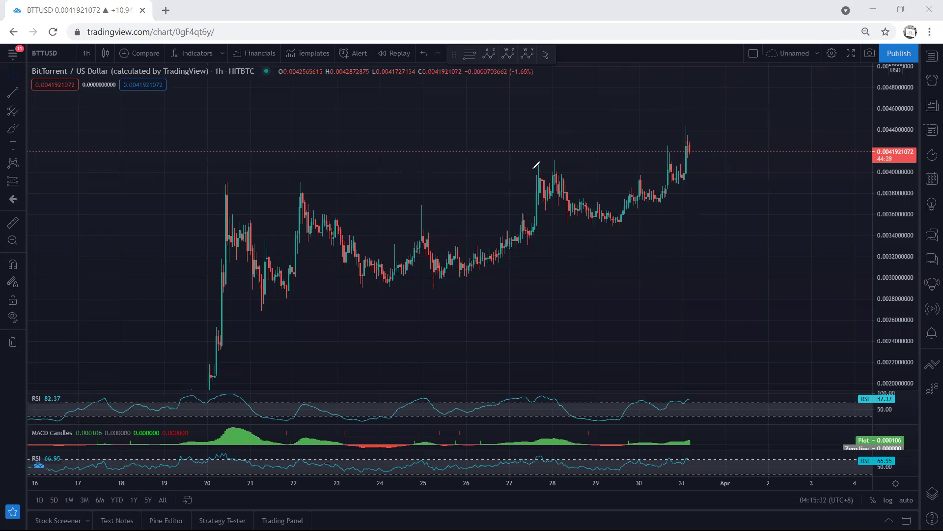
- Mark the successive highs from 22 to 31 March with short strokes, trace the pullbacks between them, and clear the marks
{"action": "left_click_drag", "start_coordinate": [547, 162], "coordinate": [553, 163]}
{"action": "left_click_drag", "start_coordinate": [286, 183], "coordinate": [296, 184]}
{"action": "left_click_drag", "start_coordinate": [576, 202], "coordinate": [617, 214]}
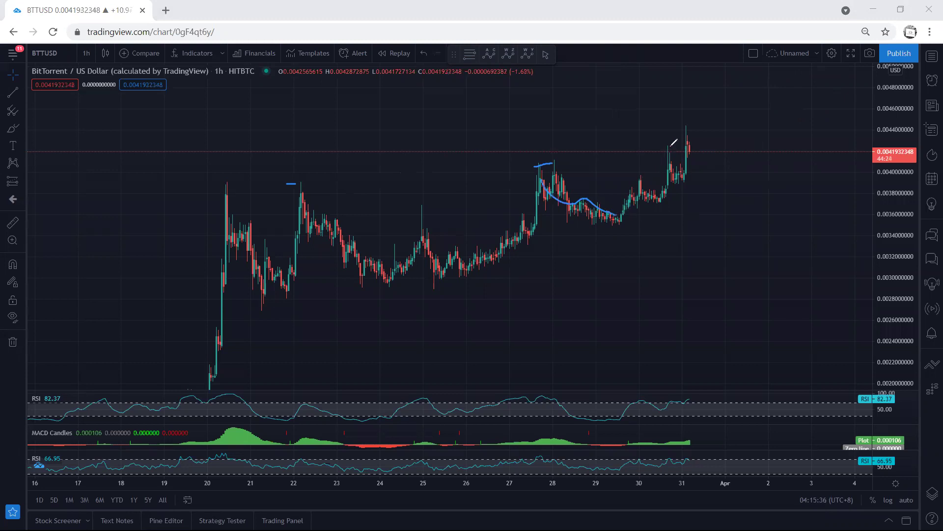
{"action": "mouse_move", "coordinate": [670, 147]}
{"action": "left_mouse_down"}
{"action": "mouse_move", "coordinate": [644, 176]}
{"action": "mouse_move", "coordinate": [675, 175]}
{"action": "left_mouse_up"}
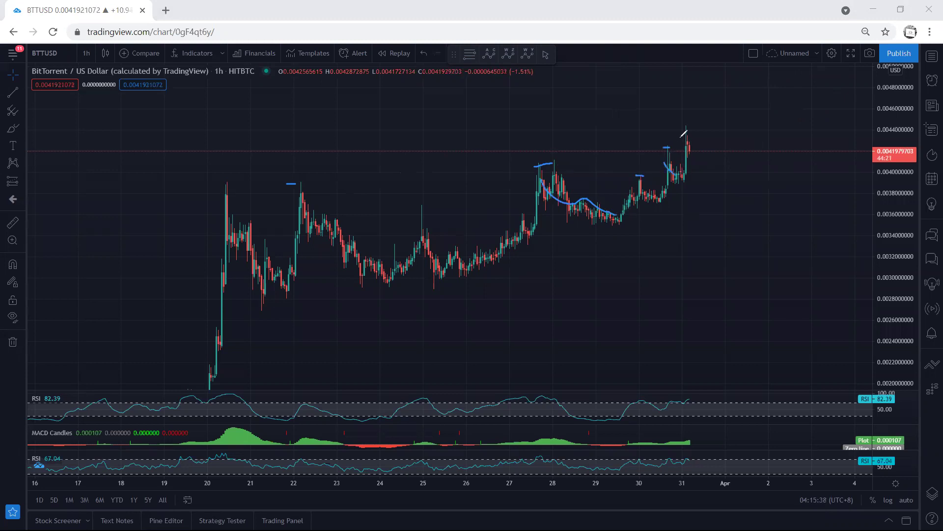
{"action": "left_click_drag", "start_coordinate": [684, 129], "coordinate": [689, 128]}
{"action": "key", "text": "e"}
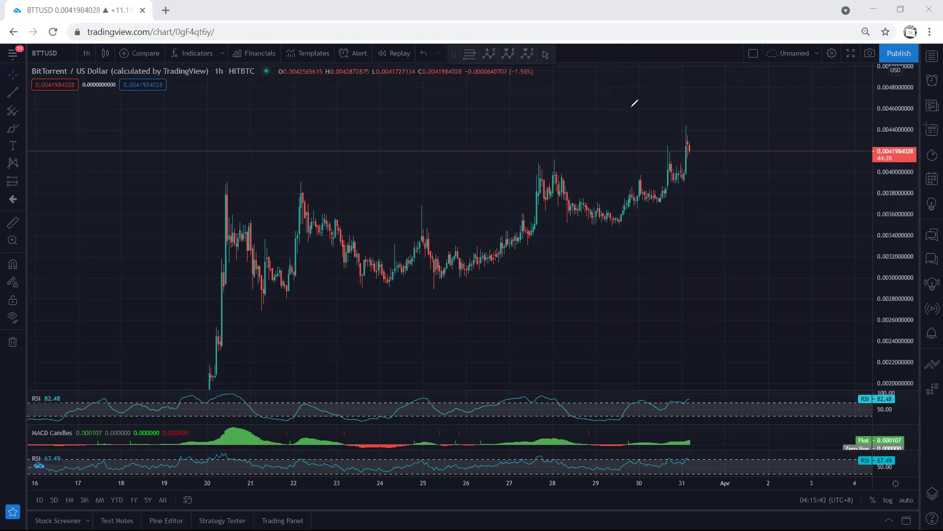
- Trace and clear the two 30 March pullbacks, and mark the highs of 28, 30 and 31 March with short strokes
{"action": "mouse_move", "coordinate": [640, 180]}
{"action": "left_mouse_down"}
{"action": "mouse_move", "coordinate": [661, 199]}
{"action": "mouse_move", "coordinate": [683, 172]}
{"action": "left_mouse_up"}
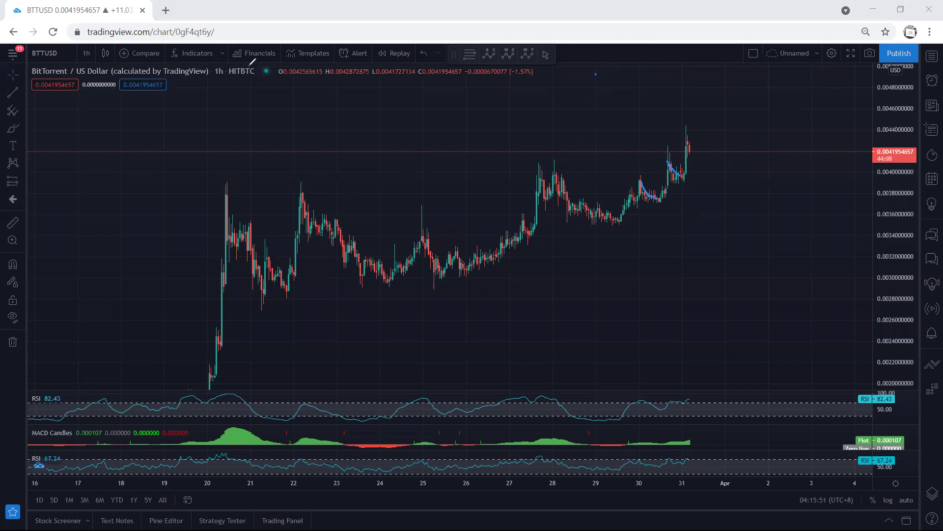
{"action": "key", "text": "Delete"}
{"action": "left_click_drag", "start_coordinate": [675, 127], "coordinate": [698, 123]}
{"action": "left_click_drag", "start_coordinate": [656, 145], "coordinate": [676, 144]}
{"action": "left_click_drag", "start_coordinate": [539, 160], "coordinate": [563, 157]}
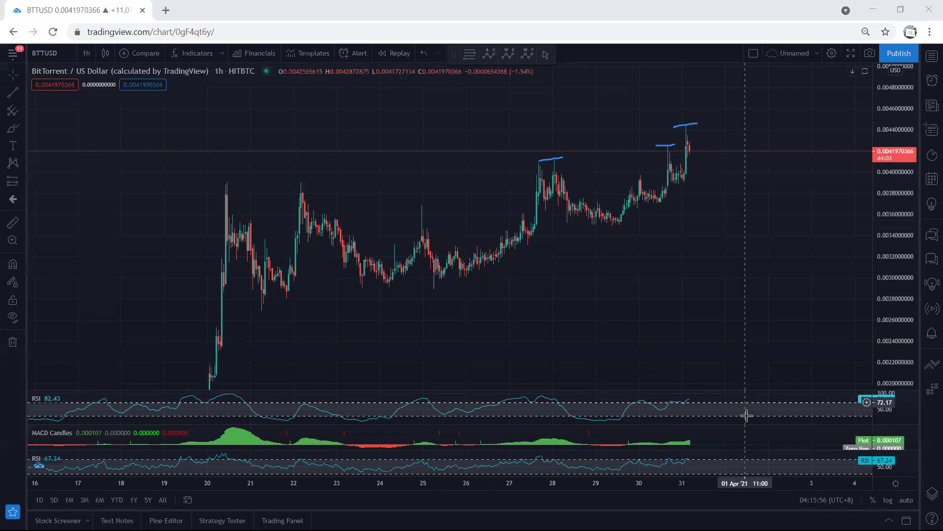
- Examine the MACD Candles and RSI panes enlarged one after the other, and restore the full chart layout
{"action": "double_click", "coordinate": [742, 433]}
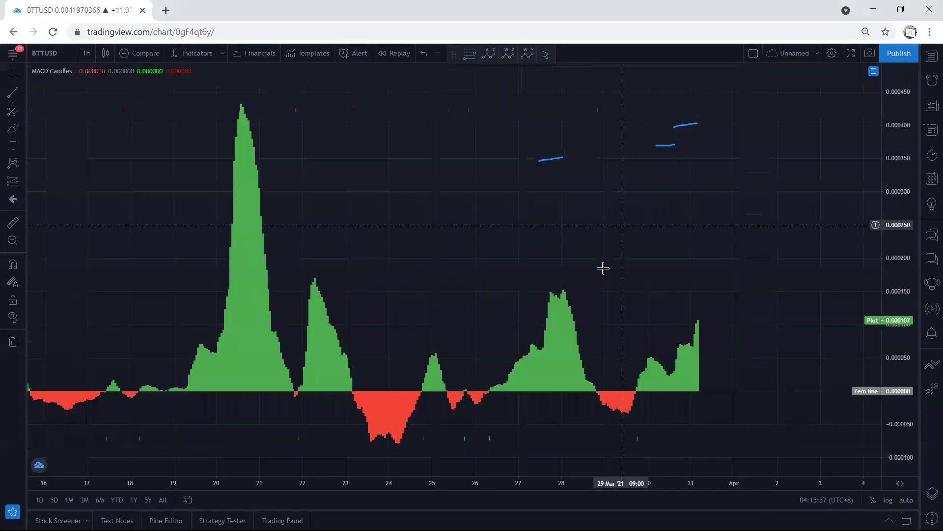
{"action": "double_click", "coordinate": [659, 303]}
{"action": "double_click", "coordinate": [708, 406]}
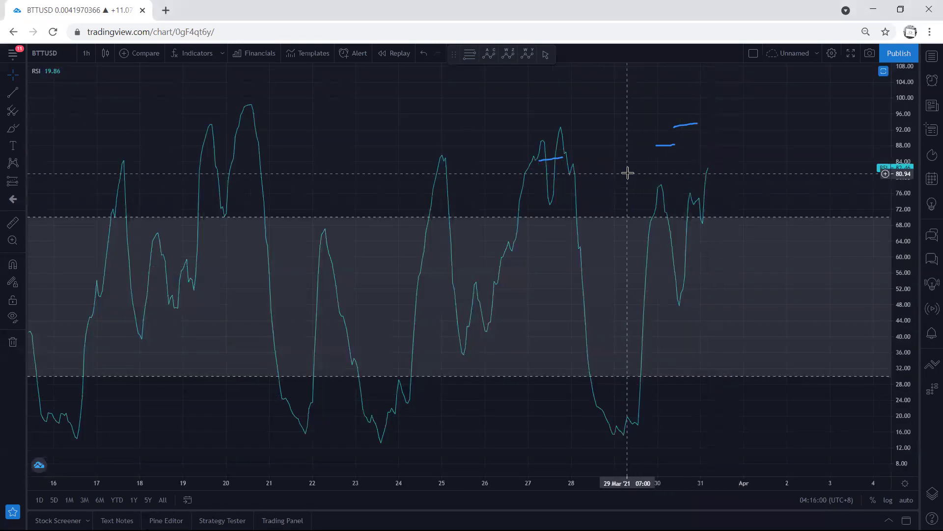
{"action": "double_click", "coordinate": [628, 172]}
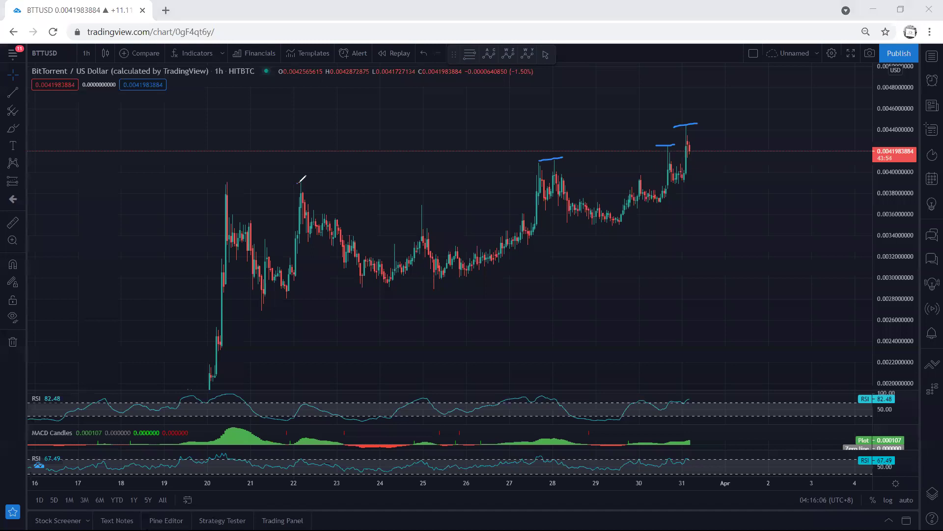
- Circle the decline from 22 to 24 March, draw a projected dip and rising arrow past 31 March, and clear all drawings
{"action": "mouse_move", "coordinate": [297, 184]}
{"action": "left_mouse_down"}
{"action": "mouse_move", "coordinate": [382, 227]}
{"action": "mouse_move", "coordinate": [344, 285]}
{"action": "mouse_move", "coordinate": [302, 212]}
{"action": "left_mouse_up"}
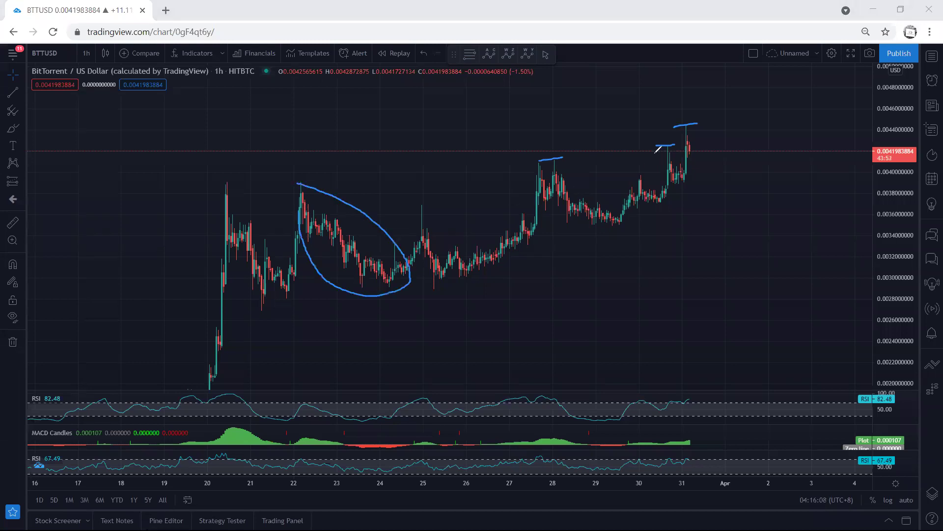
{"action": "mouse_move", "coordinate": [686, 141]}
{"action": "left_mouse_down"}
{"action": "mouse_move", "coordinate": [769, 217]}
{"action": "mouse_move", "coordinate": [823, 92]}
{"action": "mouse_move", "coordinate": [831, 105]}
{"action": "left_mouse_up"}
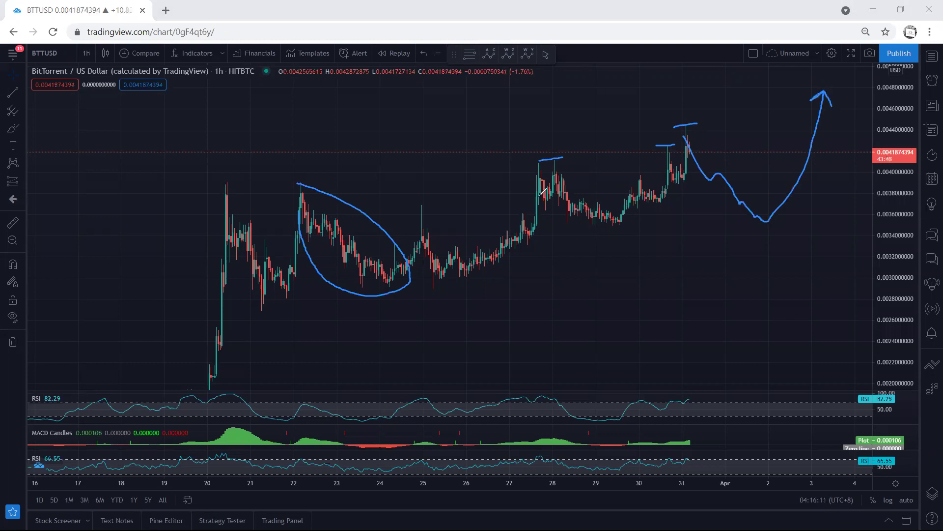
{"action": "key", "text": "Delete"}
- Sketch a line joining the 22 and 27 March highs and a rising line beneath the lows, and clear the drawings
{"action": "left_click_drag", "start_coordinate": [542, 186], "coordinate": [567, 208]}
{"action": "left_click_drag", "start_coordinate": [541, 165], "coordinate": [302, 191]}
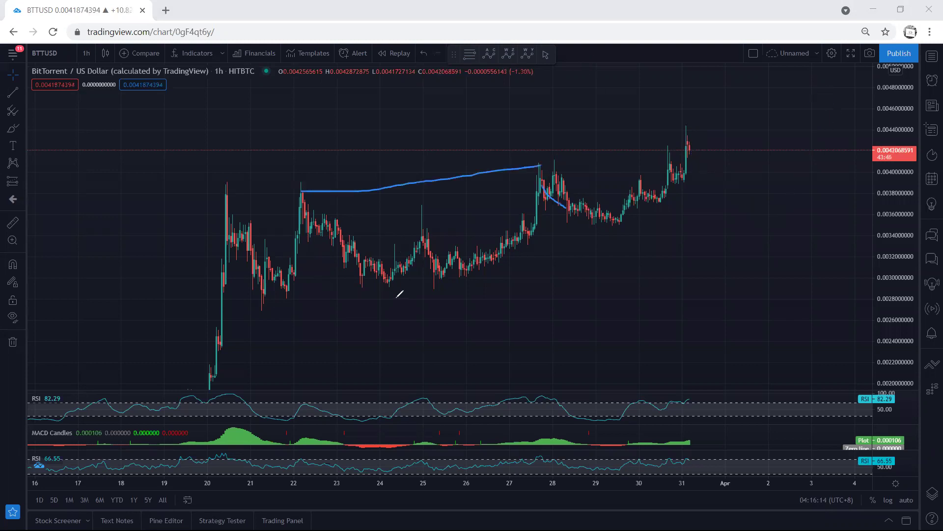
{"action": "left_click_drag", "start_coordinate": [397, 297], "coordinate": [616, 241]}
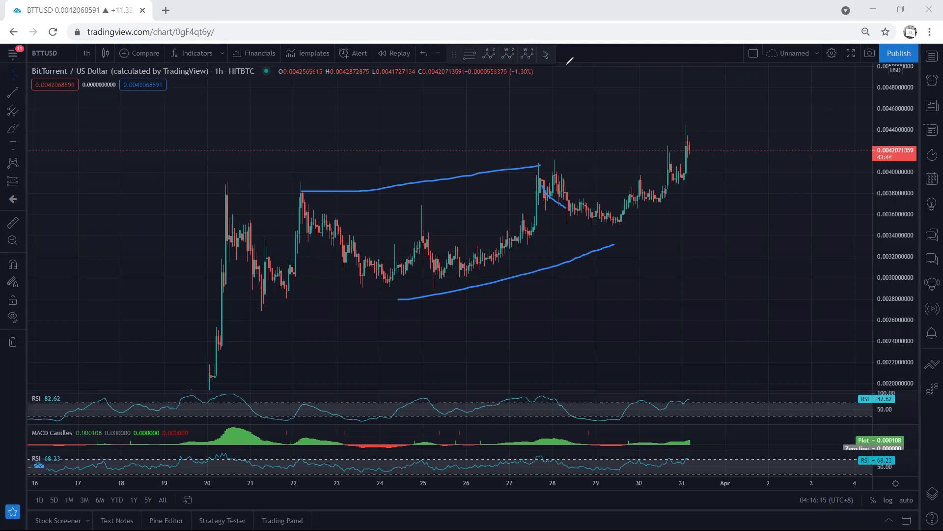
{"action": "key", "text": "e"}
- Circle the pullbacks of 28–29 March and 25–26 March, trace the decline from 22 March, and clear the marks
{"action": "mouse_move", "coordinate": [538, 167]}
{"action": "left_mouse_down"}
{"action": "mouse_move", "coordinate": [585, 175]}
{"action": "mouse_move", "coordinate": [544, 180]}
{"action": "left_mouse_up"}
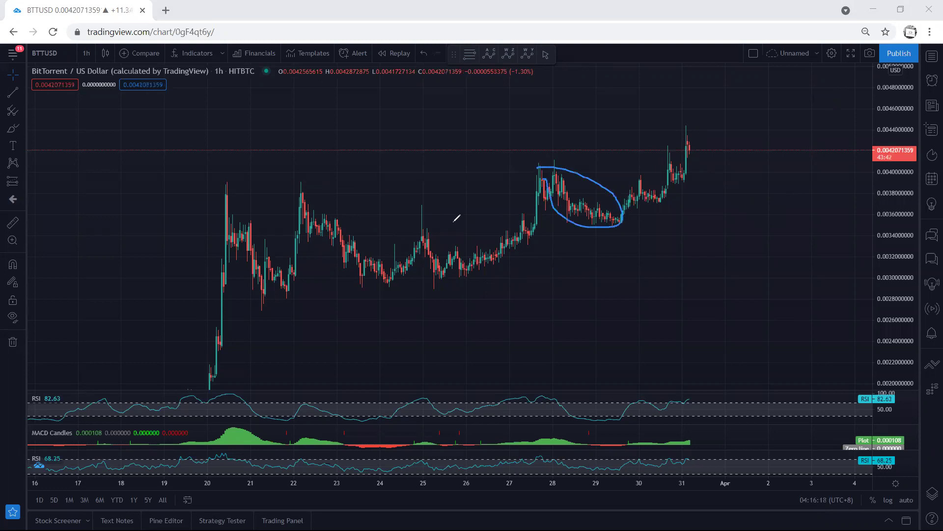
{"action": "left_click_drag", "start_coordinate": [425, 206], "coordinate": [428, 291]}
{"action": "left_click_drag", "start_coordinate": [302, 202], "coordinate": [368, 270]}
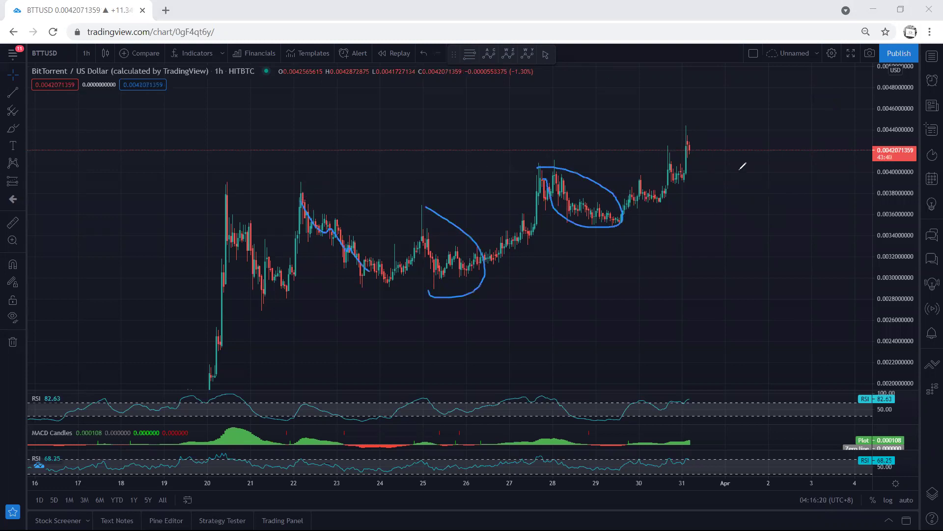
{"action": "key", "text": "e"}
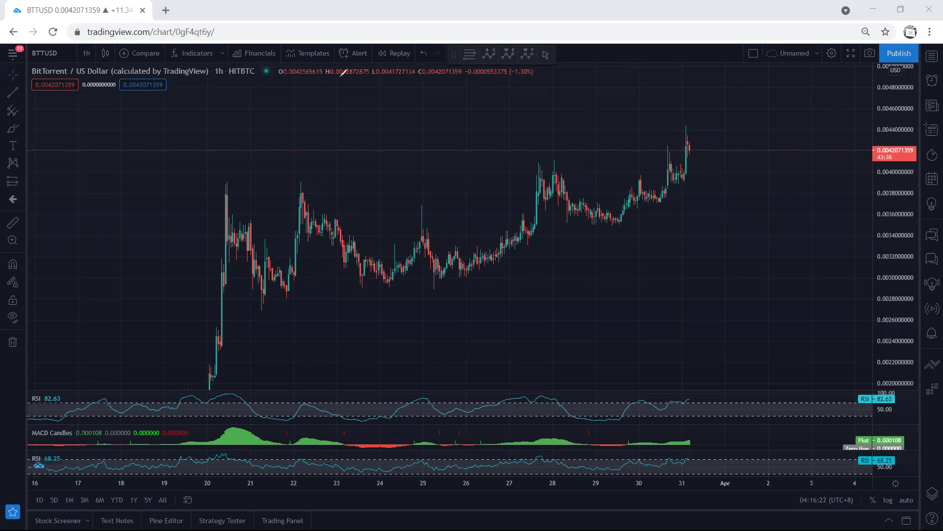
- Trace the stair-step rise from 25 to 31 March with a downward arrow projected into April, and clear the drawing
{"action": "left_click", "coordinate": [88, 53]}
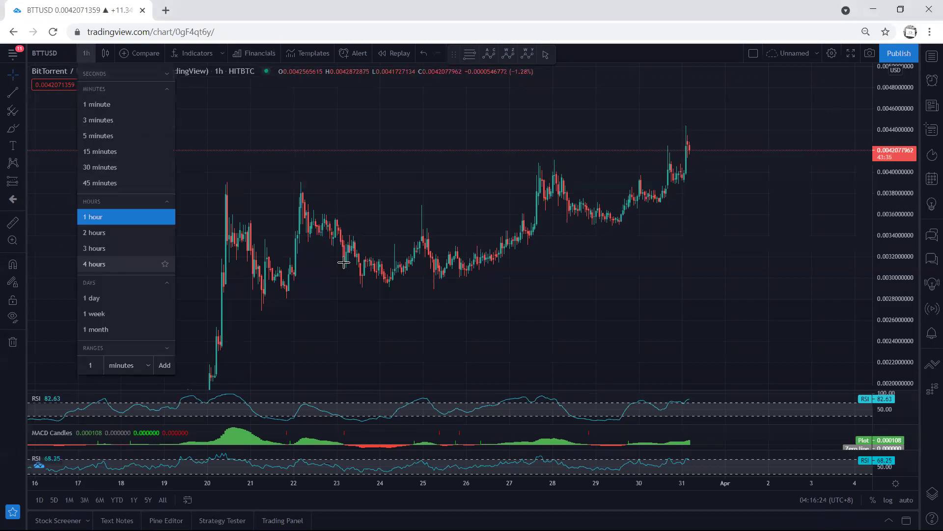
{"action": "left_click_drag", "start_coordinate": [620, 109], "coordinate": [631, 106]}
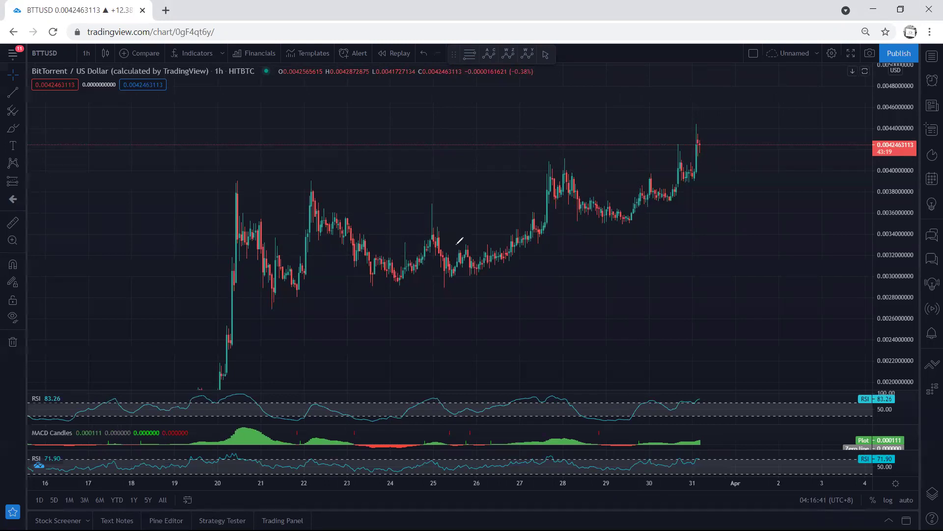
{"action": "mouse_move", "coordinate": [456, 244]}
{"action": "left_mouse_down"}
{"action": "mouse_move", "coordinate": [643, 184]}
{"action": "mouse_move", "coordinate": [709, 139]}
{"action": "left_mouse_up"}
{"action": "left_click_drag", "start_coordinate": [728, 170], "coordinate": [761, 242]}
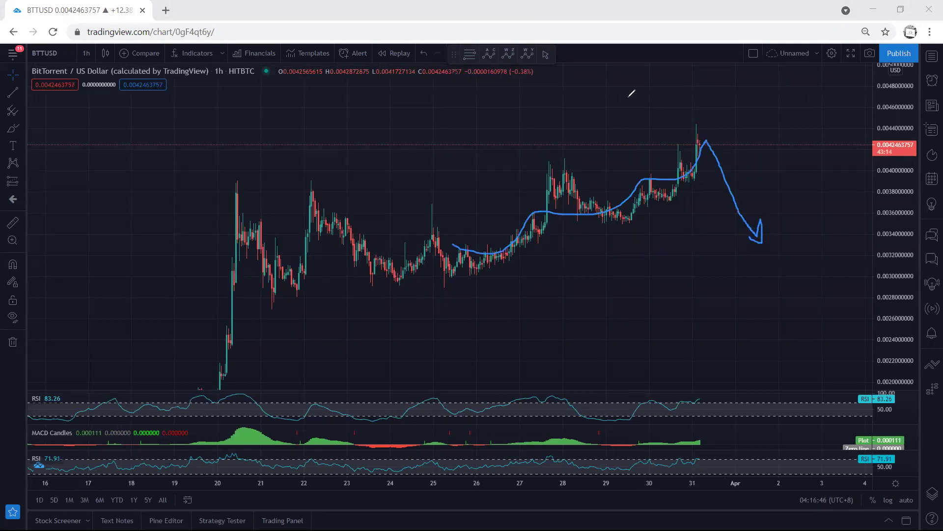
{"action": "key", "text": "Escape"}
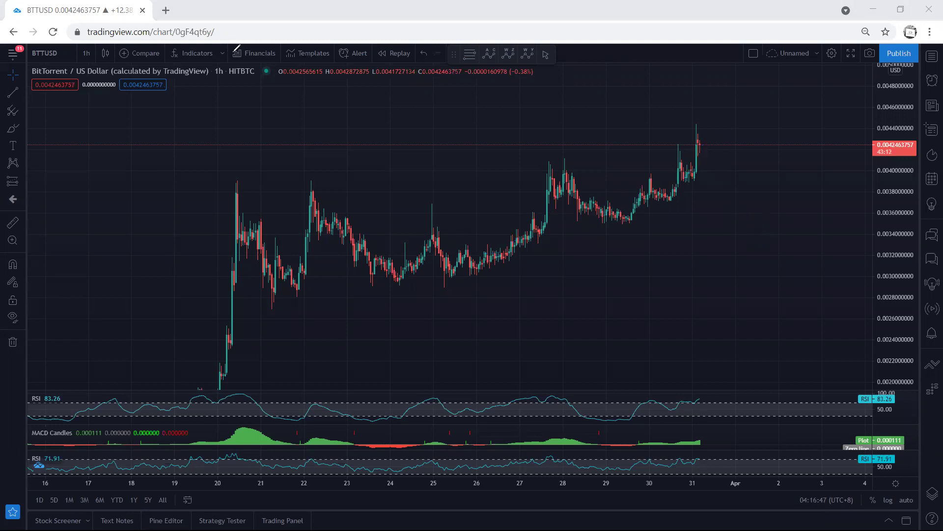
- View the chart at the 1-day interval with the price scale reset and the 2021 rally in frame
{"action": "left_click", "coordinate": [86, 52]}
{"action": "left_click", "coordinate": [88, 295]}
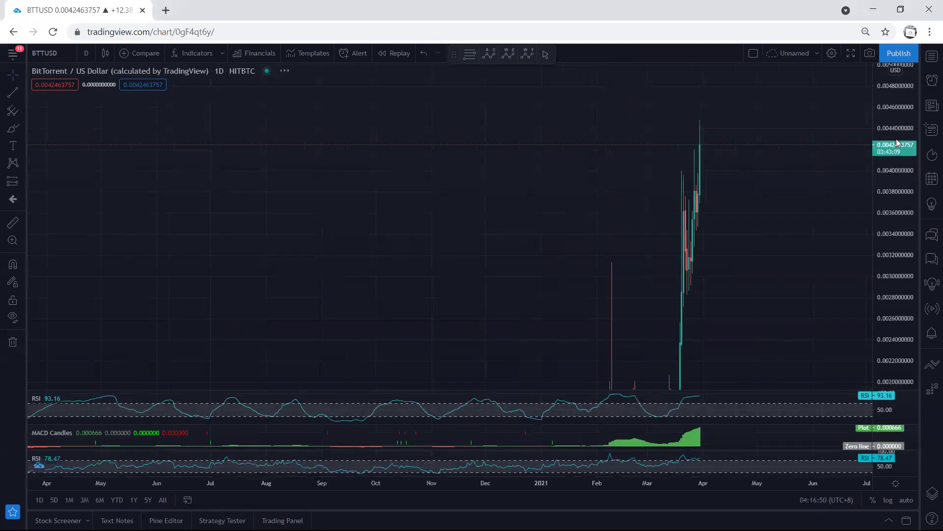
{"action": "double_click", "coordinate": [896, 139]}
{"action": "left_click_drag", "start_coordinate": [897, 139], "coordinate": [889, 165]}
{"action": "left_click_drag", "start_coordinate": [752, 204], "coordinate": [647, 215]}
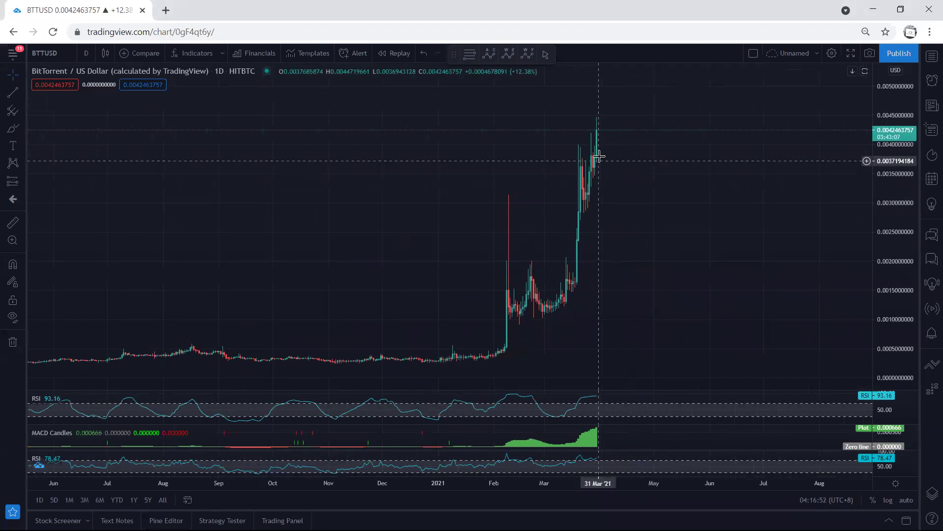
- Set the BTTUSD chart to the 4-hour interval
{"action": "left_click", "coordinate": [86, 53]}
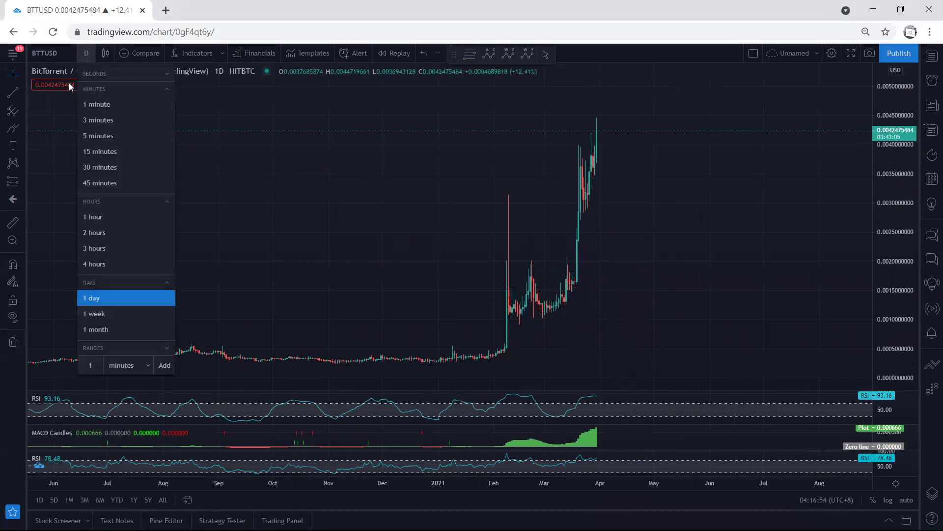
{"action": "left_click", "coordinate": [91, 263]}
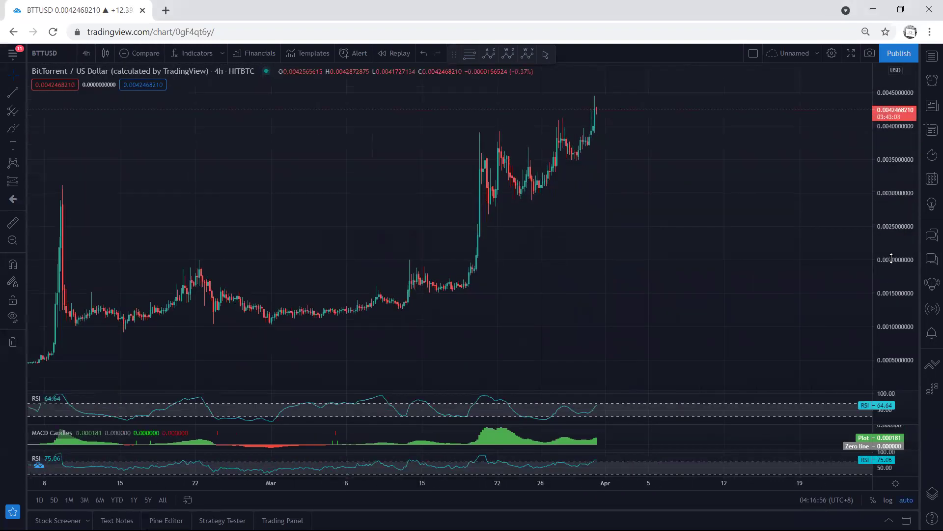
- Sketch a rising channel from 22 March with a pullback to about 0.0037 and an arrow above 0.0050, and clear it
{"action": "left_click_drag", "start_coordinate": [891, 249], "coordinate": [887, 258]}
{"action": "left_click_drag", "start_coordinate": [675, 275], "coordinate": [625, 288]}
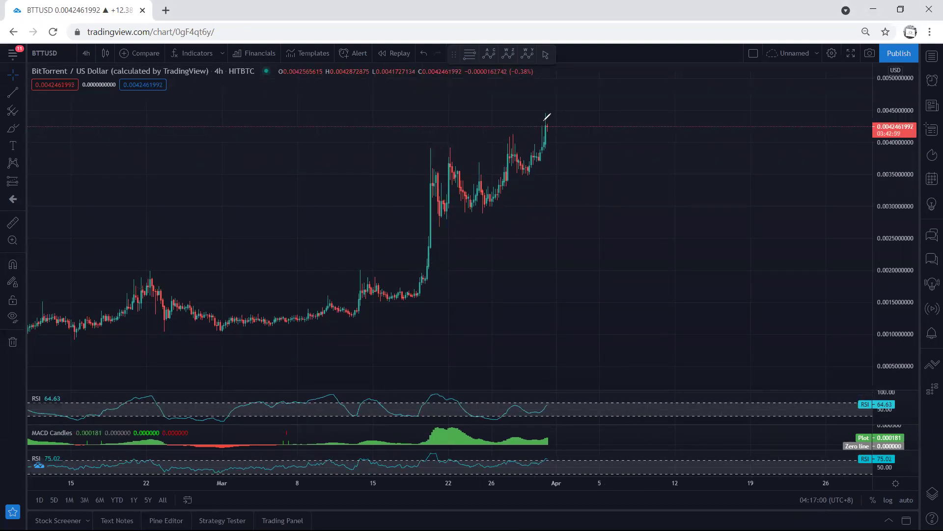
{"action": "mouse_move", "coordinate": [549, 121]}
{"action": "left_mouse_down"}
{"action": "mouse_move", "coordinate": [573, 111]}
{"action": "mouse_move", "coordinate": [621, 157]}
{"action": "left_mouse_up"}
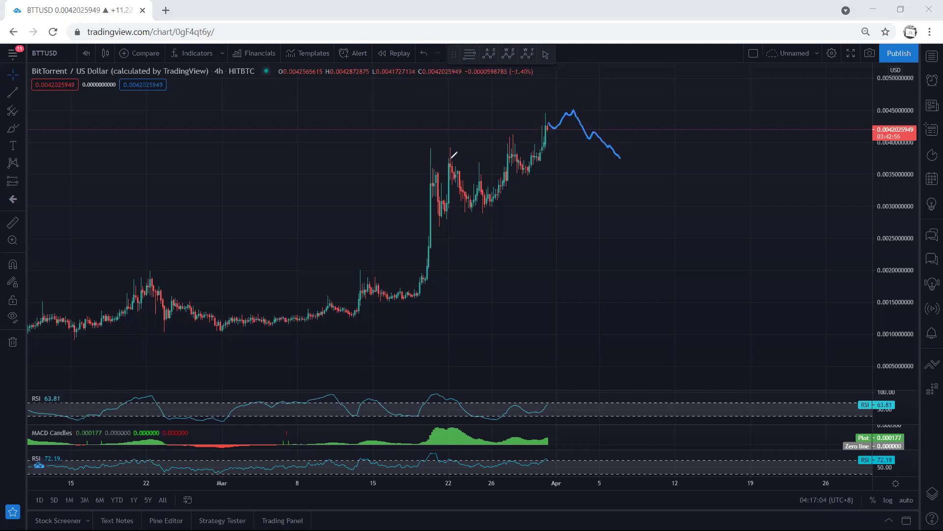
{"action": "mouse_move", "coordinate": [448, 152]}
{"action": "left_mouse_down"}
{"action": "mouse_move", "coordinate": [469, 198]}
{"action": "mouse_move", "coordinate": [501, 130]}
{"action": "mouse_move", "coordinate": [566, 110]}
{"action": "left_mouse_up"}
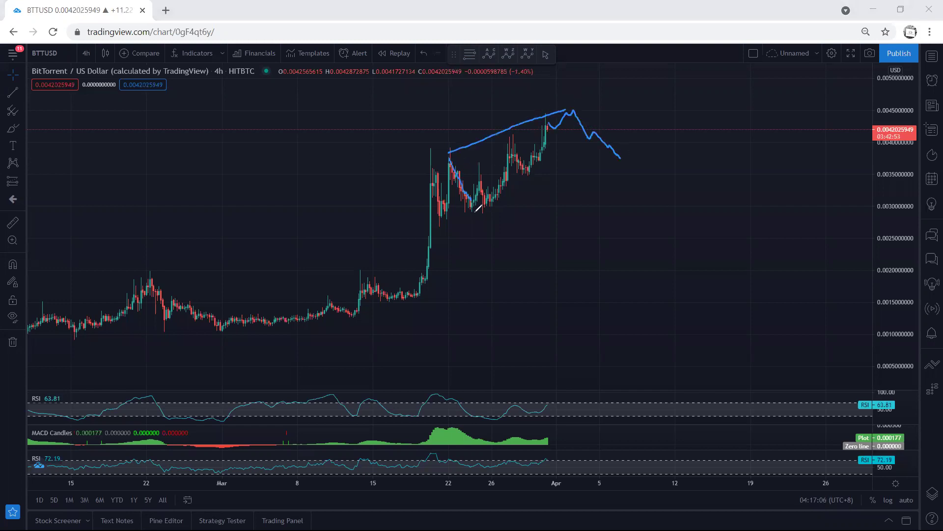
{"action": "mouse_move", "coordinate": [478, 213]}
{"action": "left_mouse_down"}
{"action": "mouse_move", "coordinate": [615, 155]}
{"action": "mouse_move", "coordinate": [663, 75]}
{"action": "left_mouse_up"}
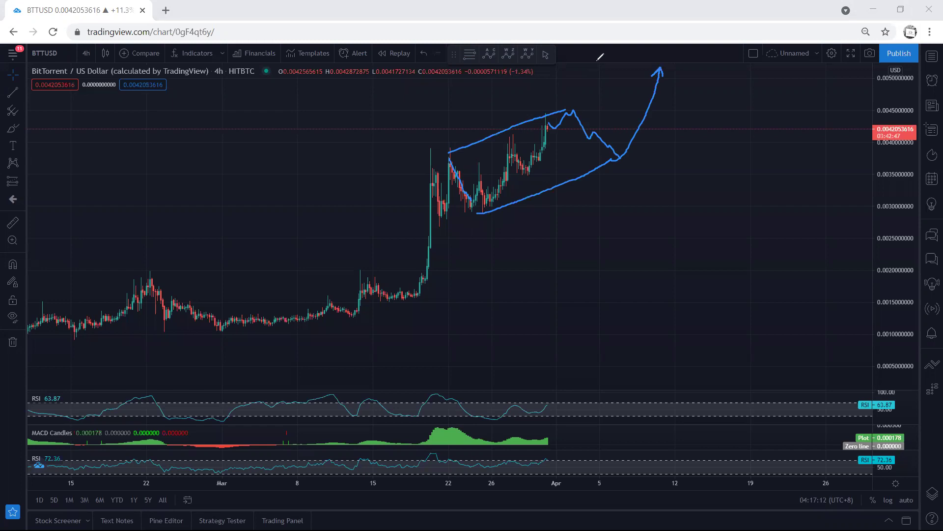
{"action": "key", "text": "ctrl+shift+7"}
- Sketch a steep drop from the latest high to about 0.0033, underline the 22–25 March lows, and clear the marks
{"action": "left_click_drag", "start_coordinate": [552, 119], "coordinate": [571, 189]}
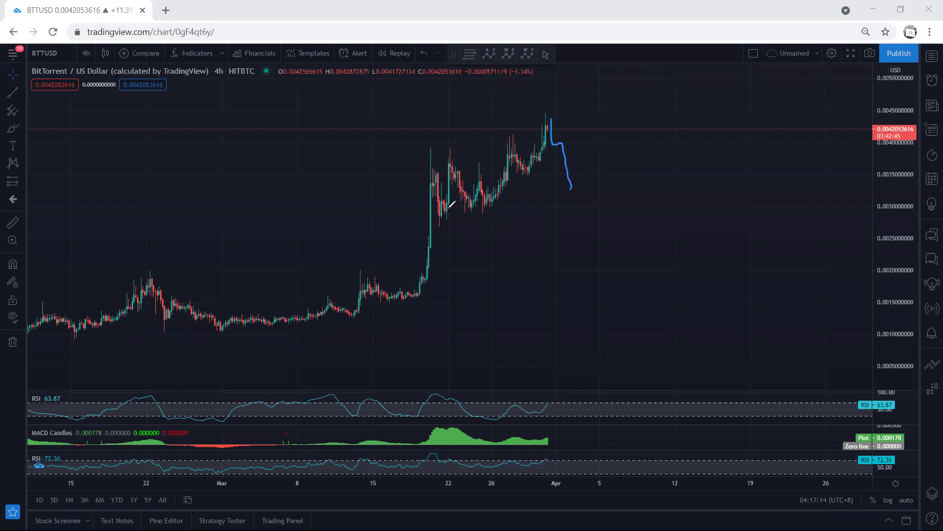
{"action": "left_click_drag", "start_coordinate": [446, 213], "coordinate": [484, 212]}
{"action": "key", "text": "ctrl+shift+7"}
- Sketch a shallow pullback to about 0.0039 inside rising lines through the highs and lows since 22 March, and clear the drawing
{"action": "left_click_drag", "start_coordinate": [546, 119], "coordinate": [593, 149]}
{"action": "left_click_drag", "start_coordinate": [452, 157], "coordinate": [473, 200]}
{"action": "left_click_drag", "start_coordinate": [451, 157], "coordinate": [541, 118]}
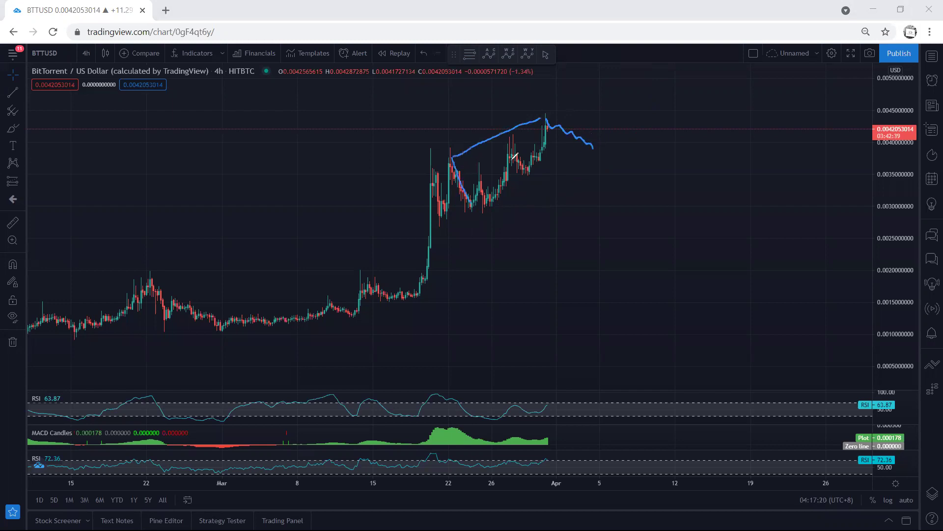
{"action": "left_click_drag", "start_coordinate": [478, 212], "coordinate": [595, 152]}
{"action": "mouse_move", "coordinate": [538, 119]}
{"action": "left_mouse_down"}
{"action": "mouse_move", "coordinate": [553, 116]}
{"action": "mouse_move", "coordinate": [544, 130]}
{"action": "left_mouse_up"}
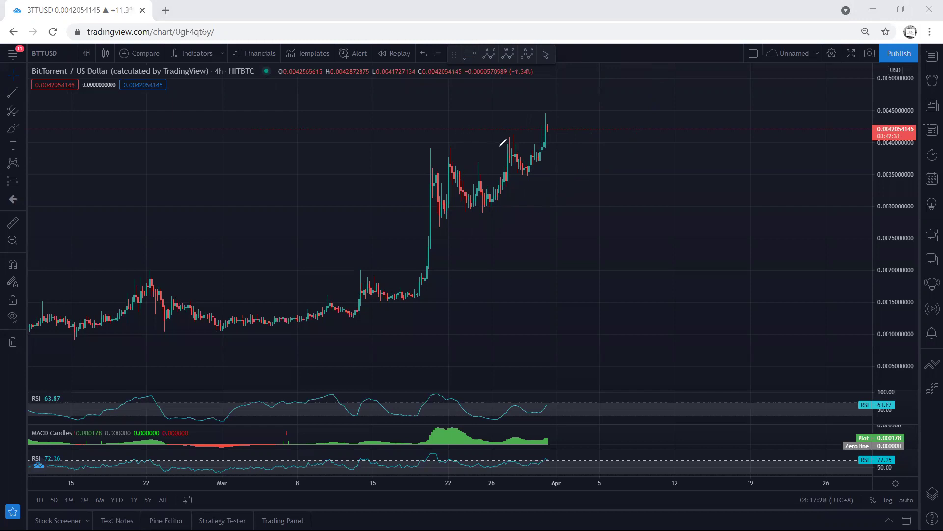
- Mark the rising highs from 22 to 31 March and compare them with the enlarged MACD Candles and RSI plots
{"action": "left_click_drag", "start_coordinate": [536, 117], "coordinate": [539, 121]}
{"action": "double_click", "coordinate": [603, 442]}
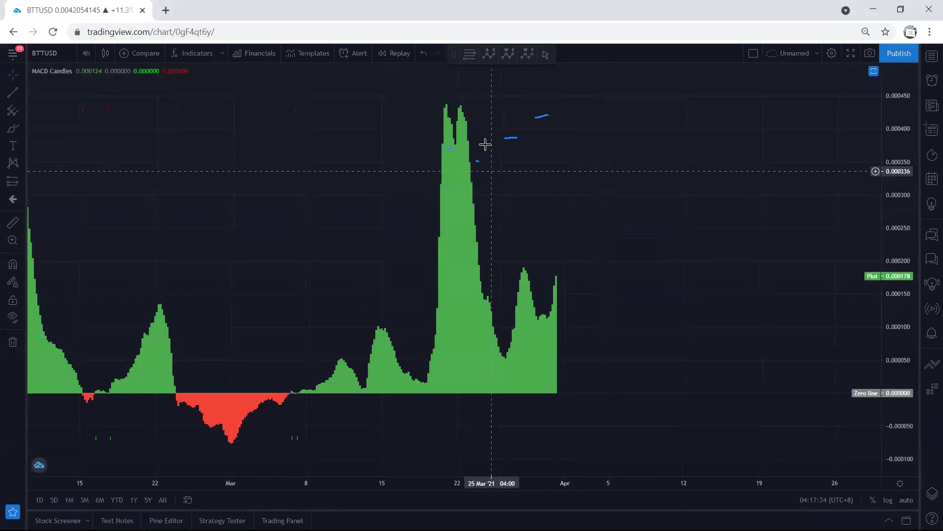
{"action": "double_click", "coordinate": [616, 345]}
{"action": "double_click", "coordinate": [639, 410]}
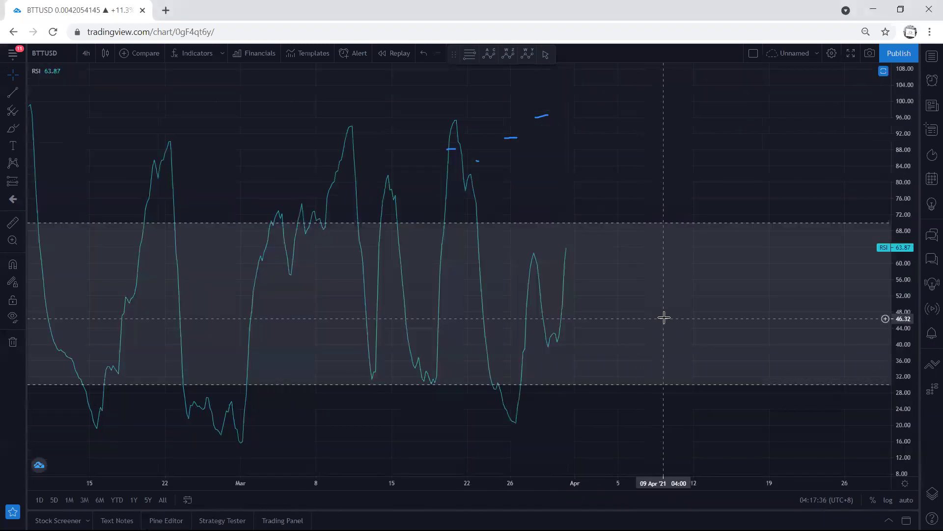
{"action": "double_click", "coordinate": [664, 317]}
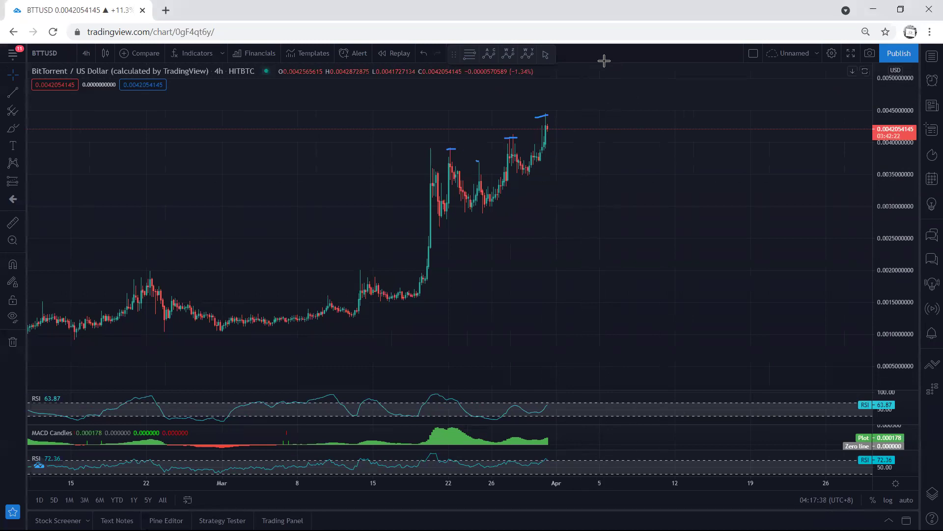
- Set the BTTUSD chart to the 1-hour interval with the 18–31 March price action in frame
{"action": "left_click", "coordinate": [88, 53]}
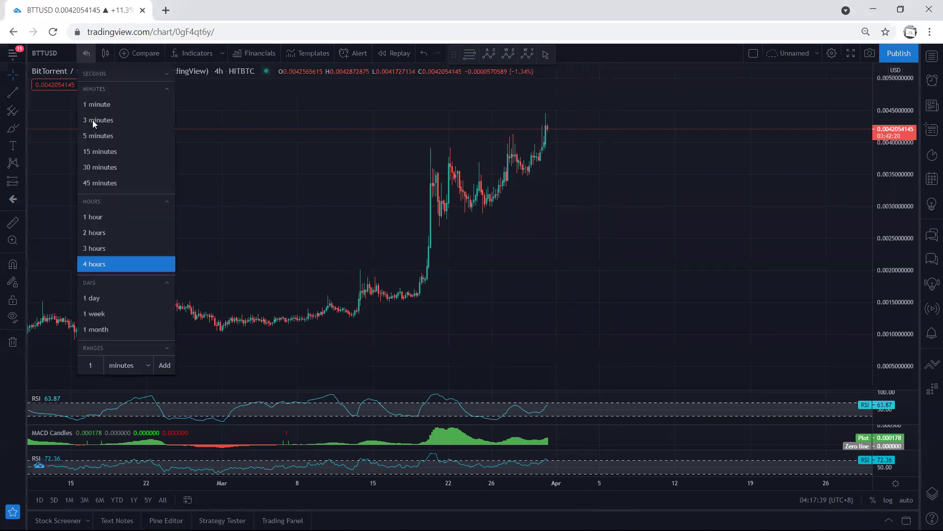
{"action": "left_click", "coordinate": [86, 217]}
{"action": "left_click_drag", "start_coordinate": [565, 271], "coordinate": [664, 273]}
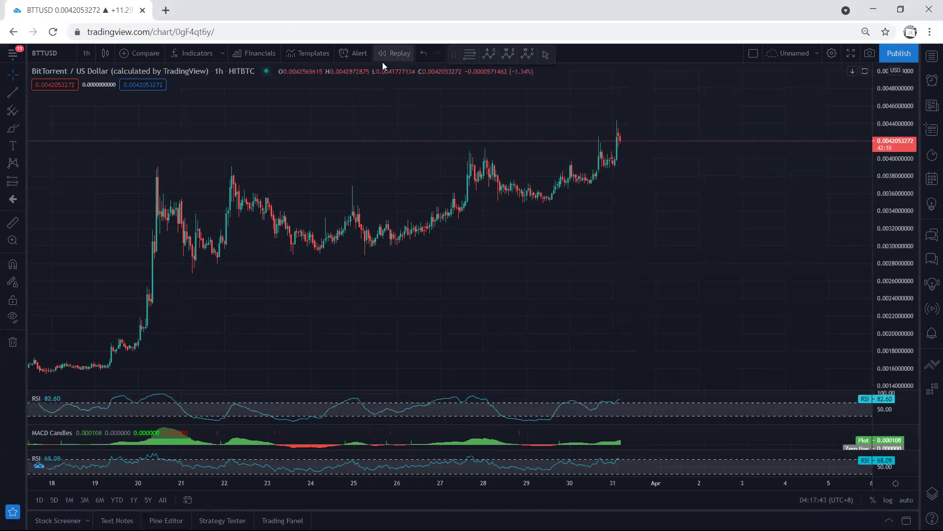
- Sketch a decline with an arrow from the 31 March high to about 0.0034, trace the 22–23 March fall, and clear the drawing
{"action": "key", "text": "ctrl+shift+3"}
{"action": "mouse_move", "coordinate": [620, 133]}
{"action": "left_mouse_down"}
{"action": "mouse_move", "coordinate": [635, 141]}
{"action": "mouse_move", "coordinate": [605, 156]}
{"action": "mouse_move", "coordinate": [649, 105]}
{"action": "mouse_move", "coordinate": [638, 154]}
{"action": "mouse_move", "coordinate": [644, 148]}
{"action": "mouse_move", "coordinate": [691, 207]}
{"action": "mouse_move", "coordinate": [680, 204]}
{"action": "left_mouse_up"}
{"action": "key", "text": "e"}
{"action": "left_click_drag", "start_coordinate": [239, 200], "coordinate": [268, 202]}
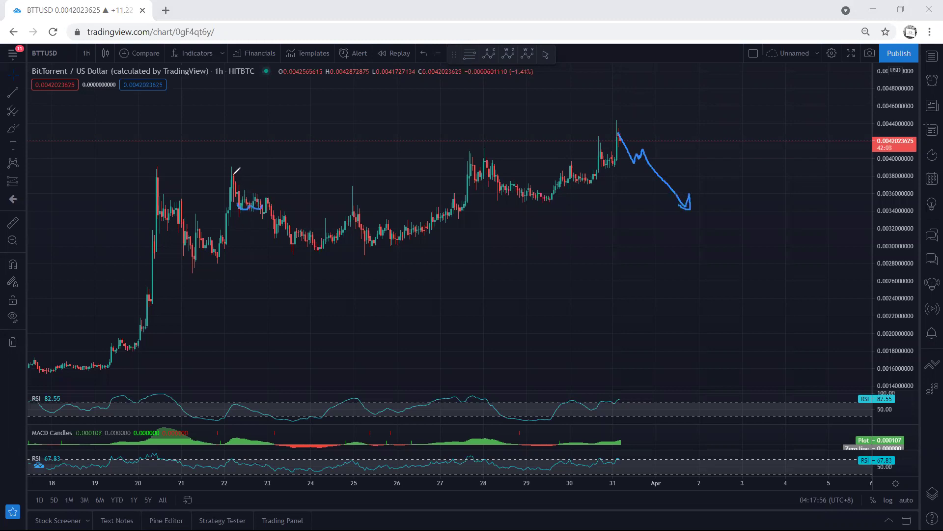
{"action": "left_click_drag", "start_coordinate": [232, 175], "coordinate": [289, 231]}
{"action": "left_click_drag", "start_coordinate": [233, 177], "coordinate": [294, 238]}
{"action": "key", "text": "e"}
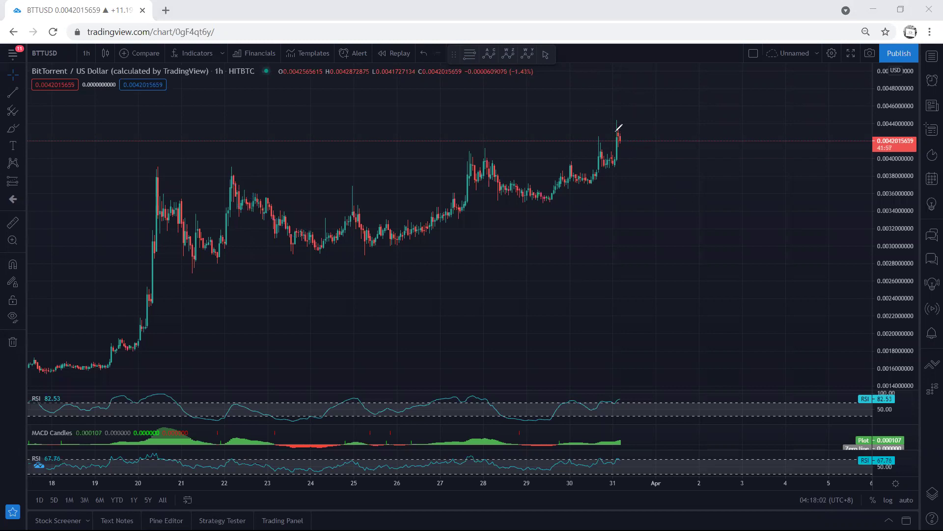
- Mark the 31 March high on the 1-hour chart, clear the mark and stop drawing
{"action": "mouse_move", "coordinate": [615, 123]}
{"action": "left_mouse_down"}
{"action": "mouse_move", "coordinate": [646, 134]}
{"action": "mouse_move", "coordinate": [612, 140]}
{"action": "mouse_move", "coordinate": [616, 121]}
{"action": "left_mouse_up"}
{"action": "key", "text": "ctrl+alt+h"}
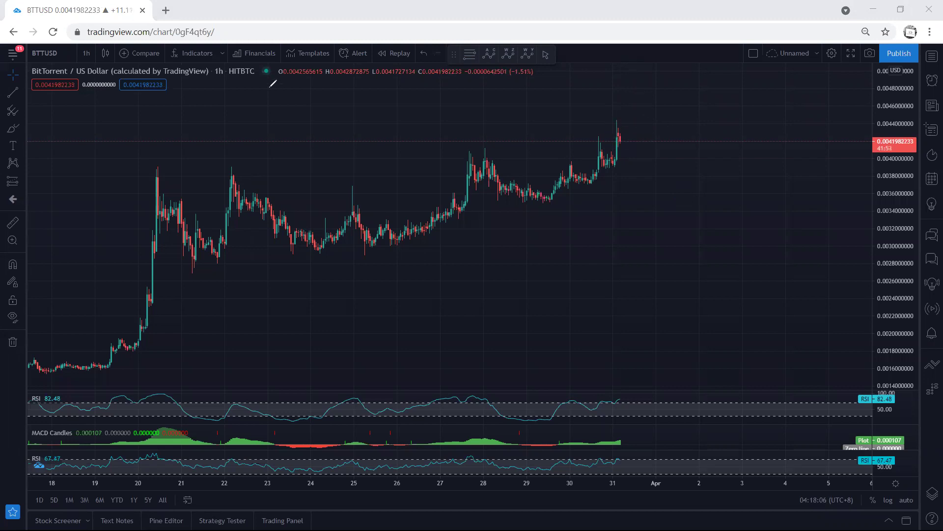
{"action": "left_click_drag", "start_coordinate": [305, 105], "coordinate": [356, 99]}
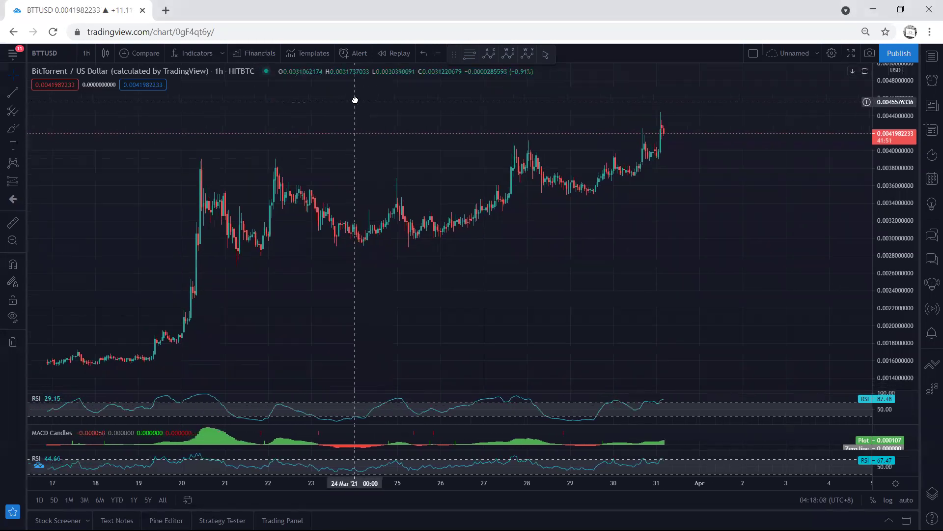